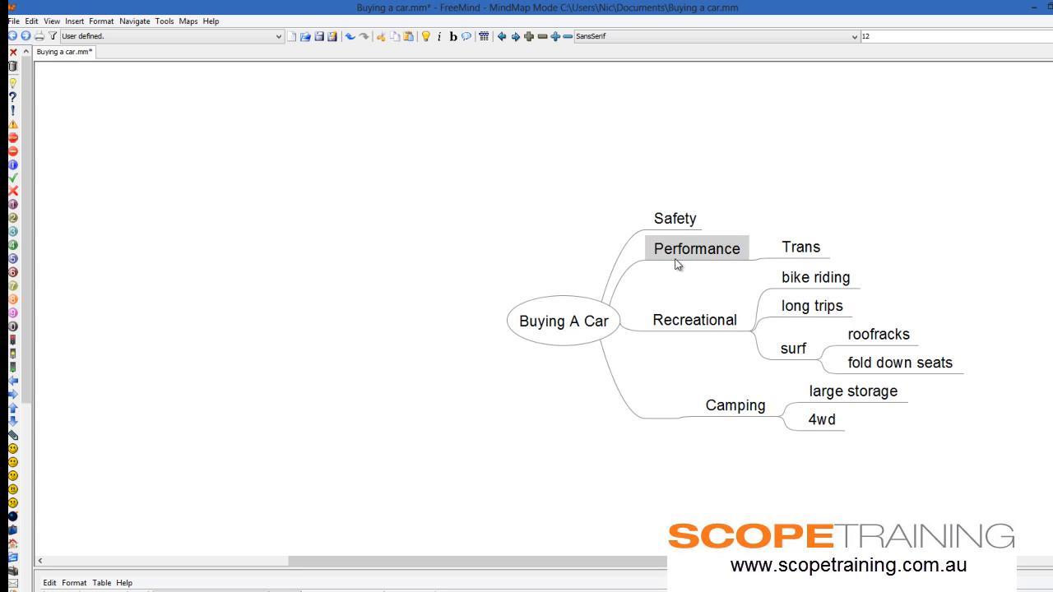
Step: Add a stop-sign icon to the Safety node
click(786, 357)
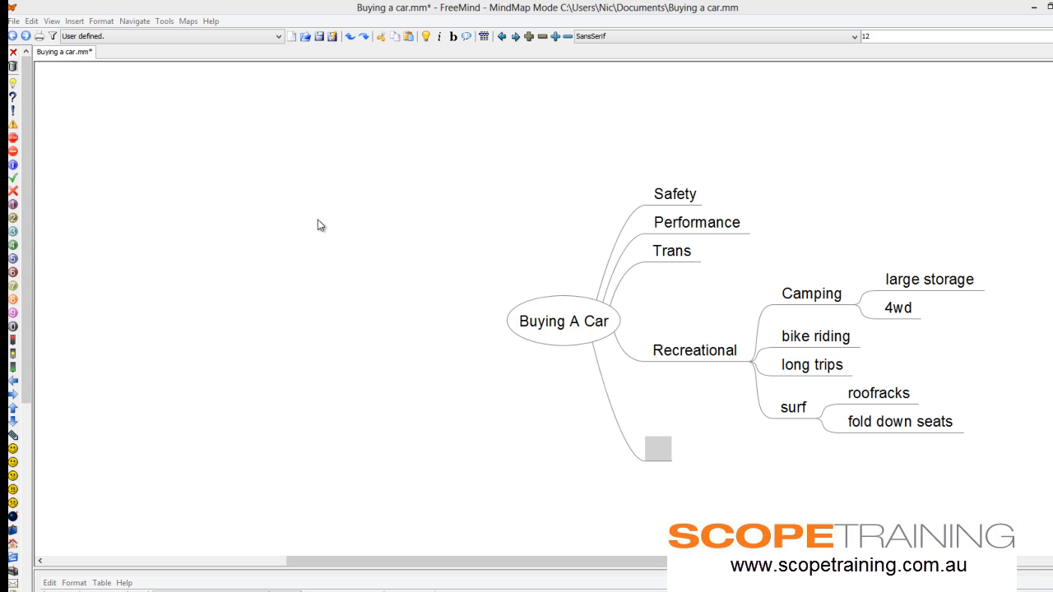
mouse_move(26, 221)
mouse_down()
mouse_move(20, 474)
mouse_move(23, 215)
mouse_up()
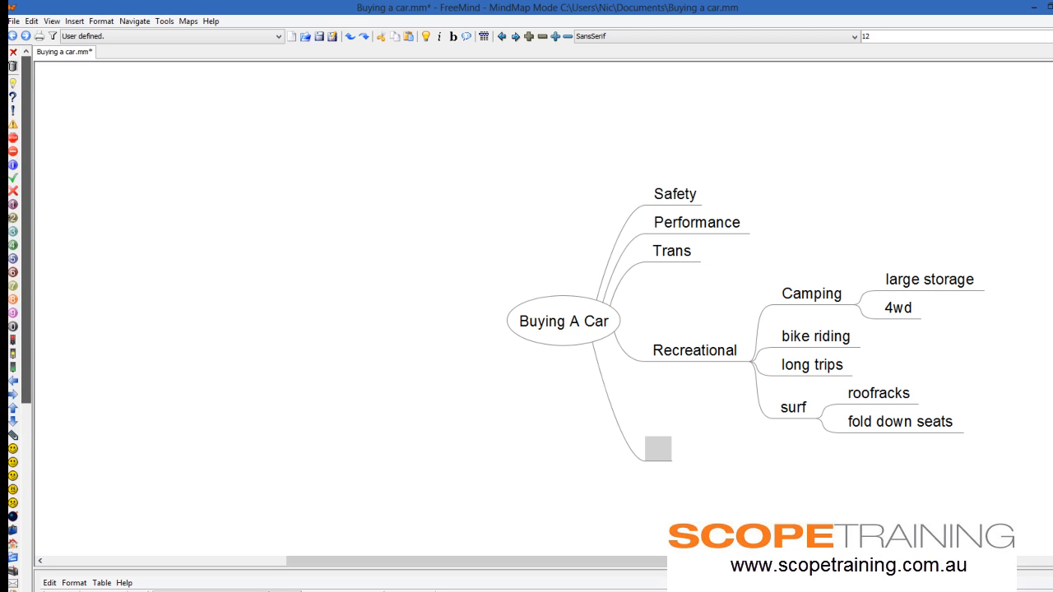
click(683, 195)
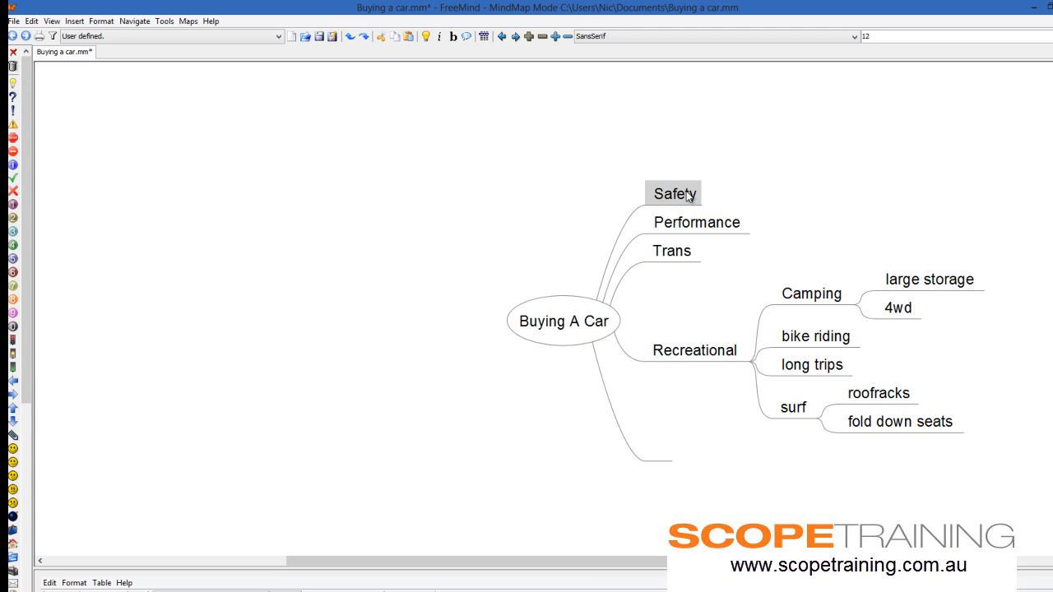
click(12, 139)
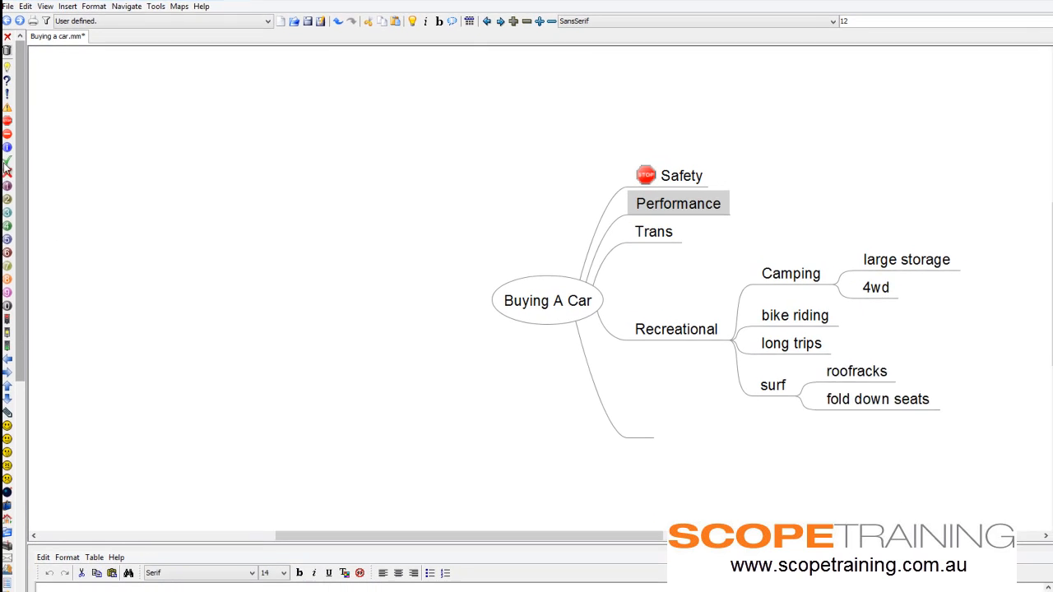
Step: Mark the large storage node with a green tick icon and the 4wd node with a red cross icon
double_click(899, 261)
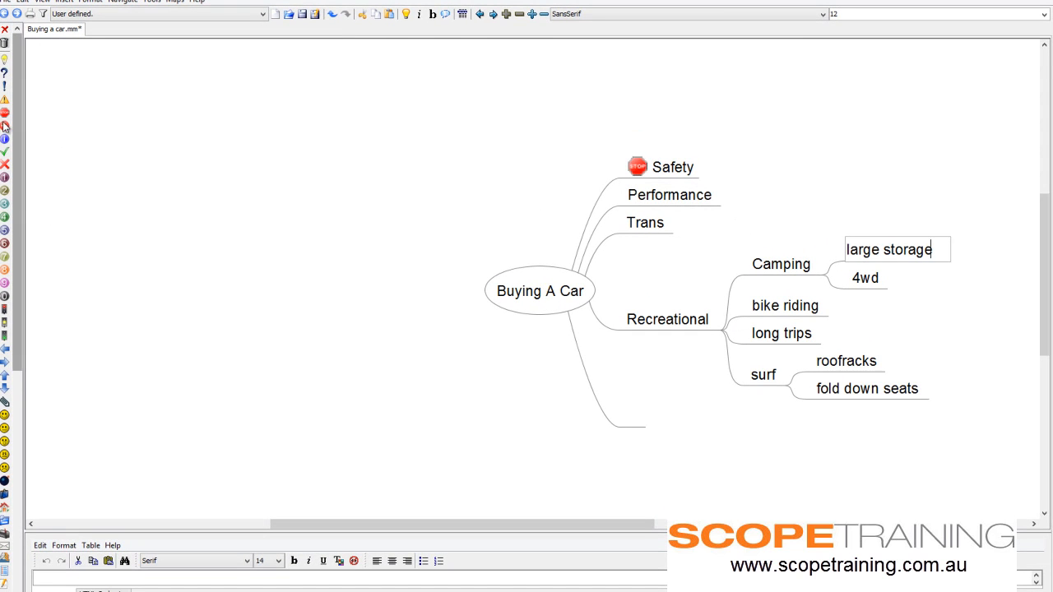
click(5, 152)
double_click(866, 279)
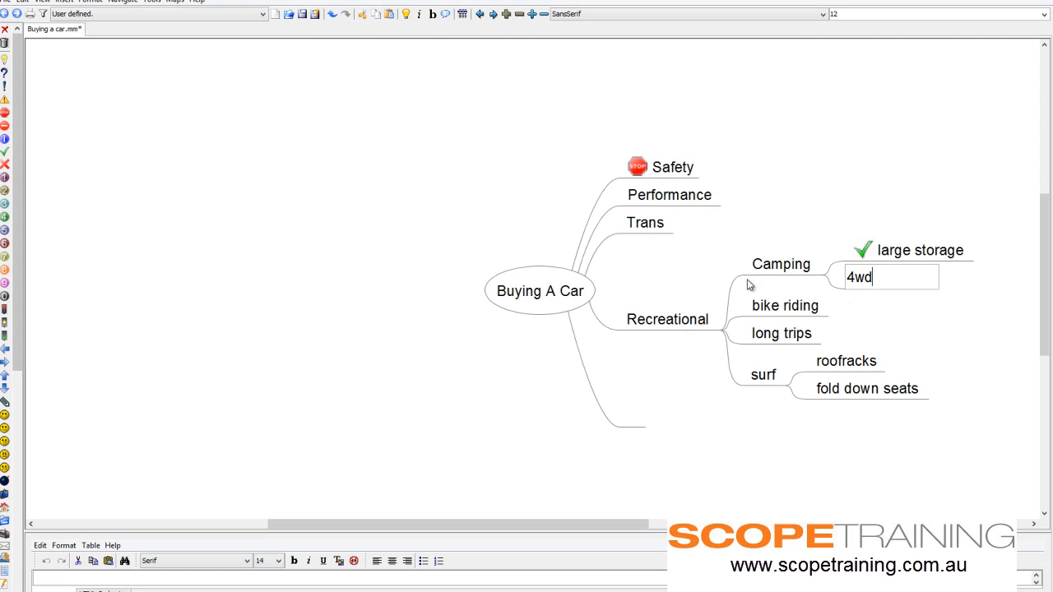
click(5, 165)
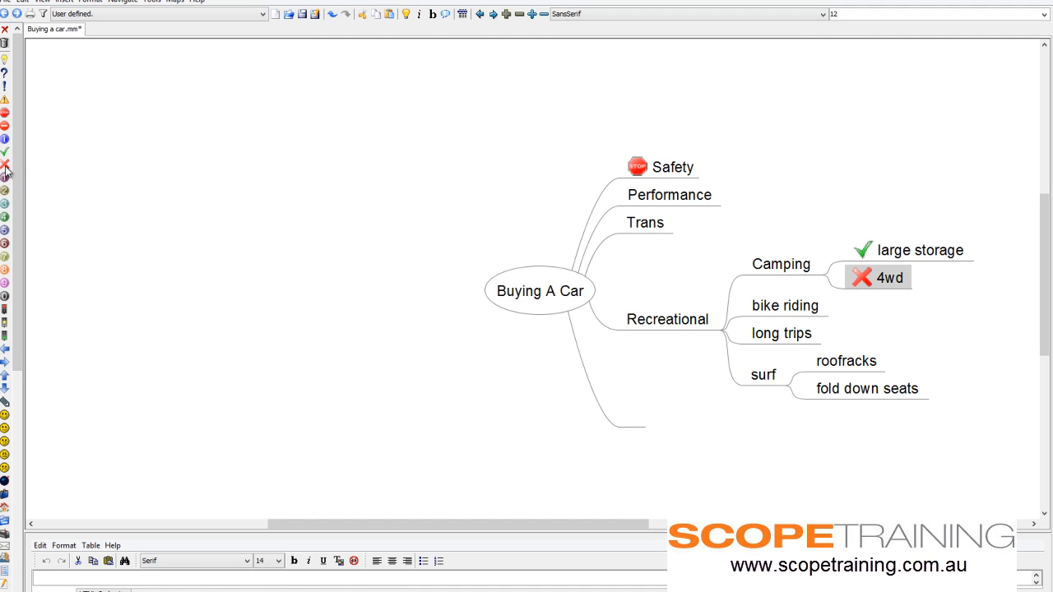
Step: Fold the Camping branch and add priority icons: 1 on bike riding, 3 on Camping and 9 on long trips
double_click(782, 306)
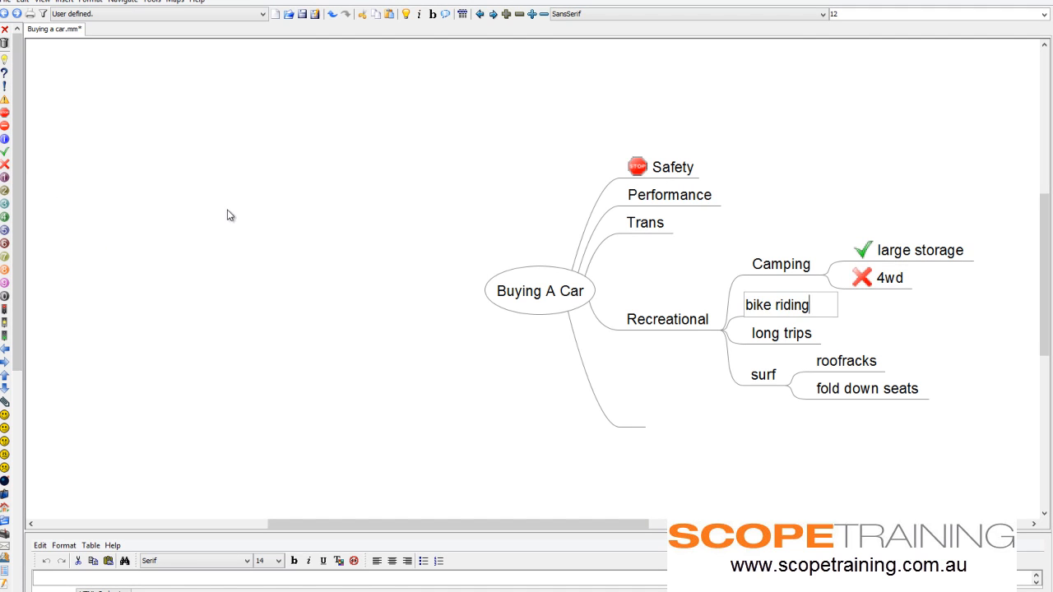
click(5, 177)
key(Up)
key(space)
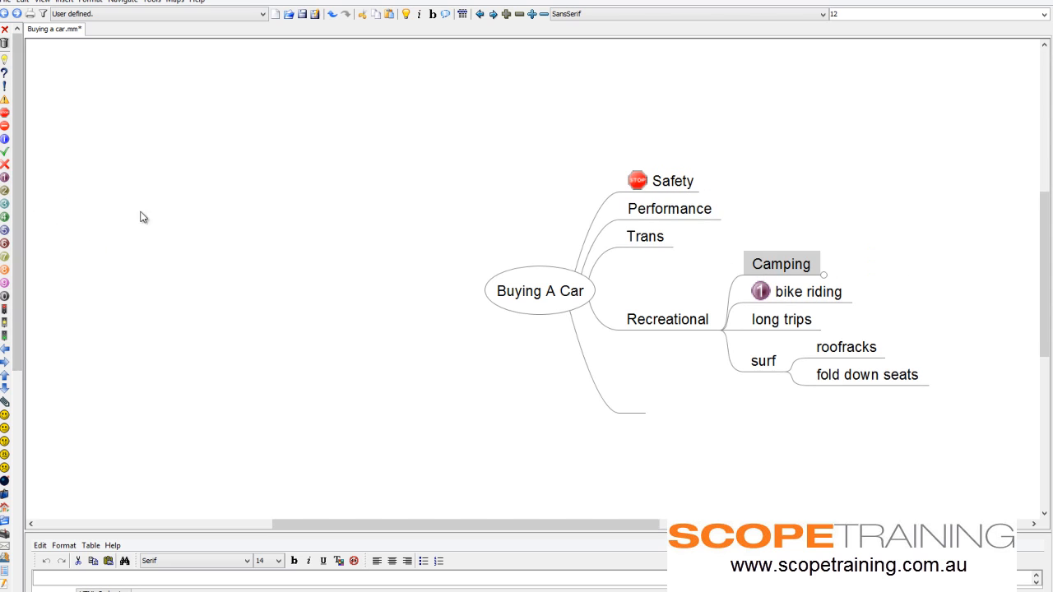
click(5, 203)
double_click(791, 325)
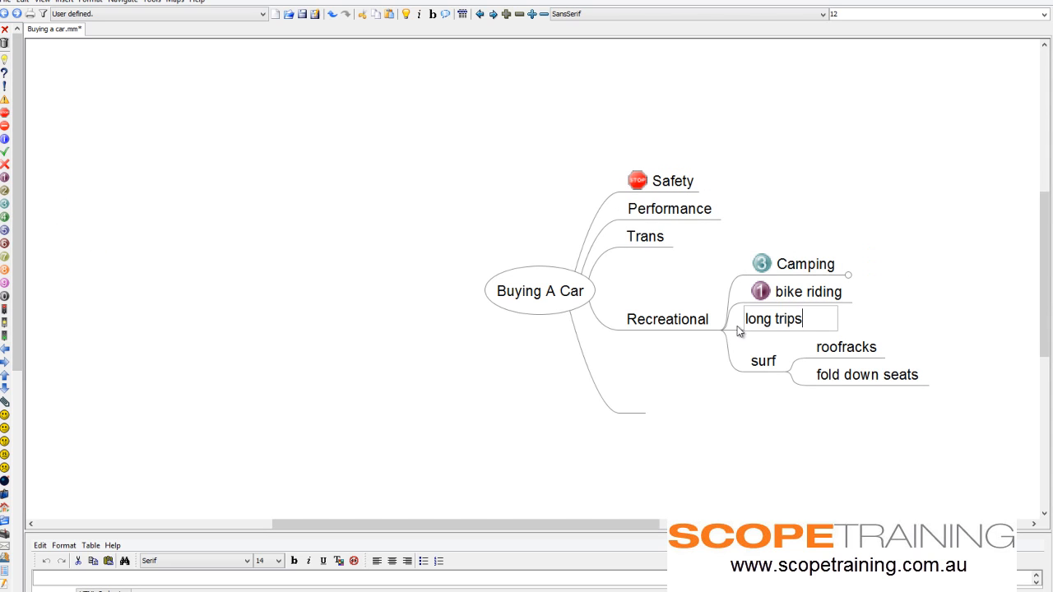
click(5, 283)
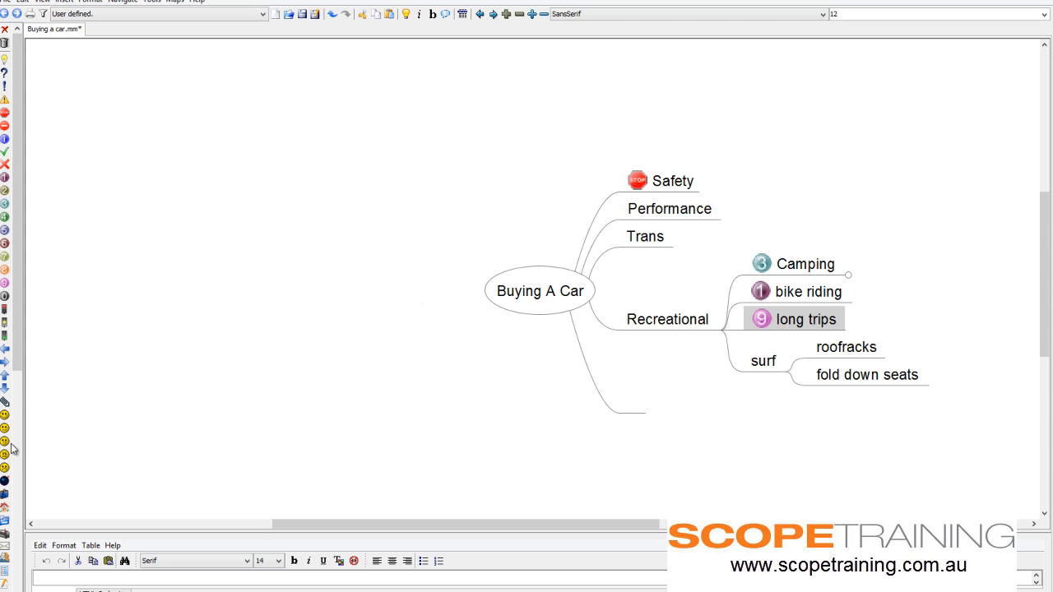
Step: Remove all icons from the Safety node
drag(18, 356, 18, 477)
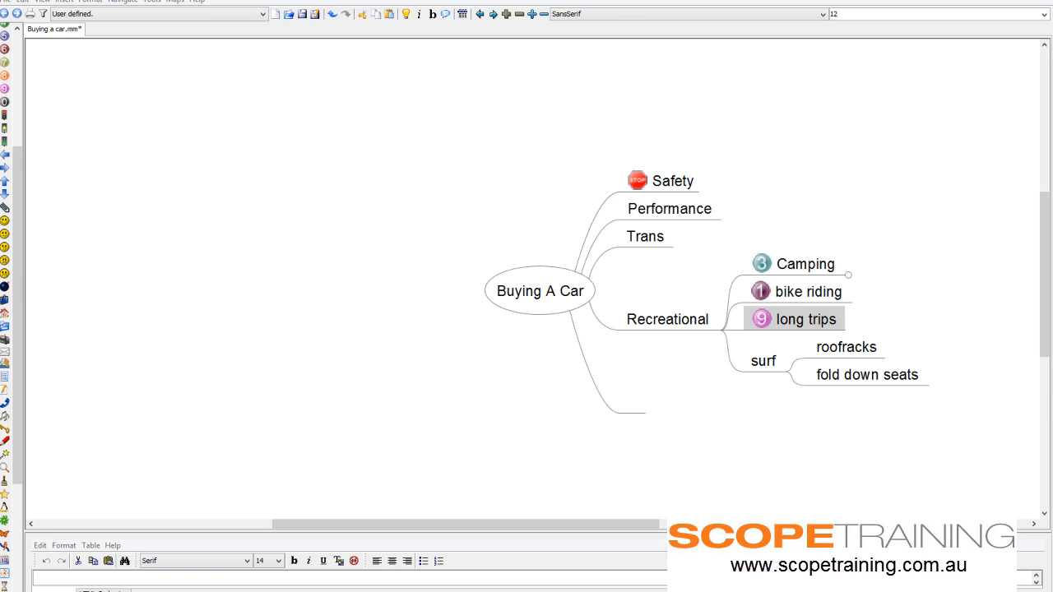
click(693, 191)
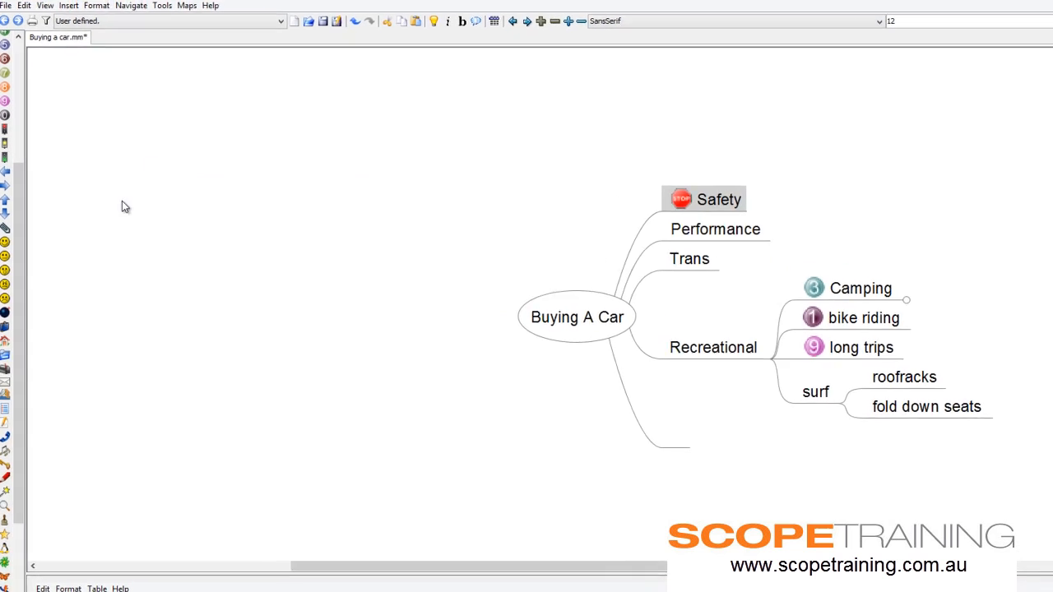
drag(19, 269, 34, 100)
click(6, 84)
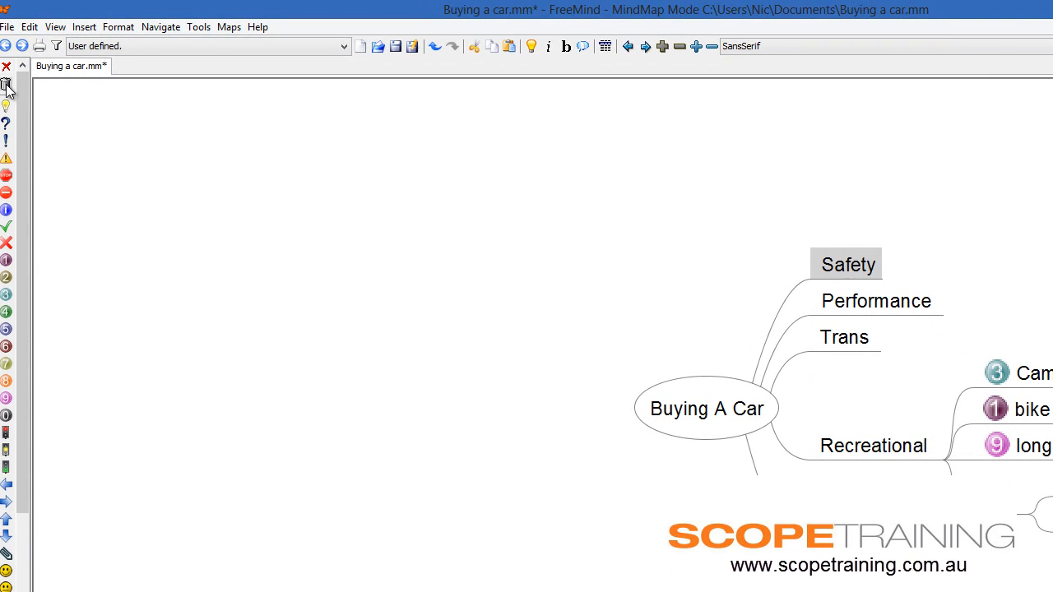
Step: Select all visible nodes of the map and remove their icons at once
click(897, 306)
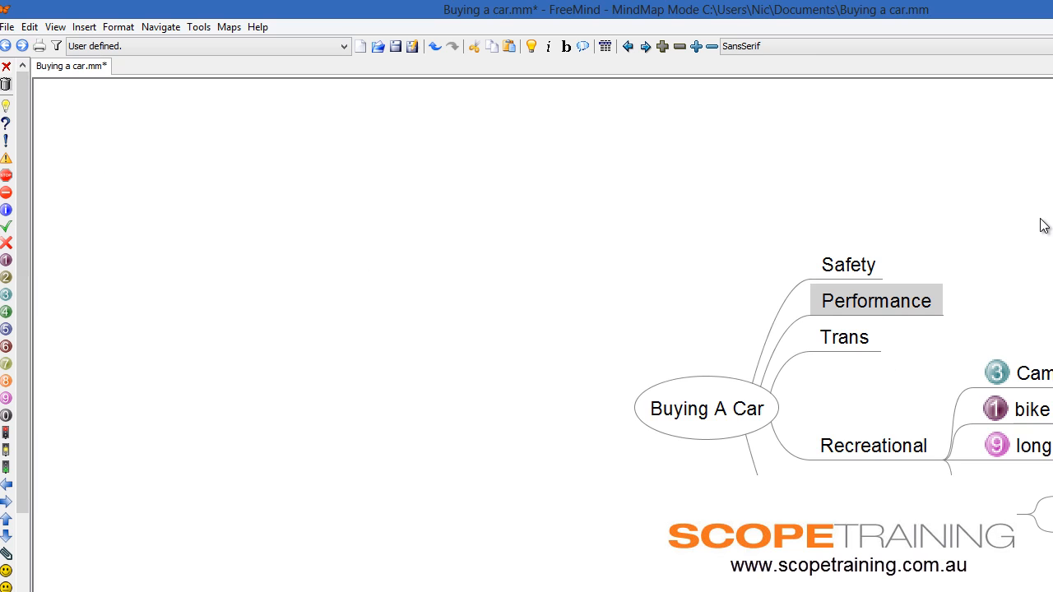
key(ctrl+a)
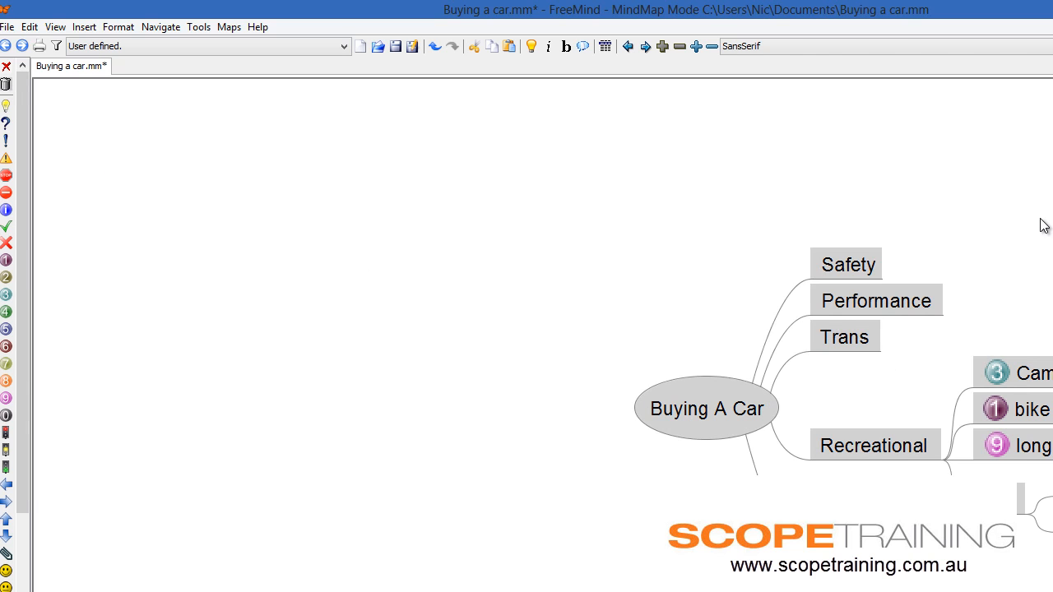
click(6, 84)
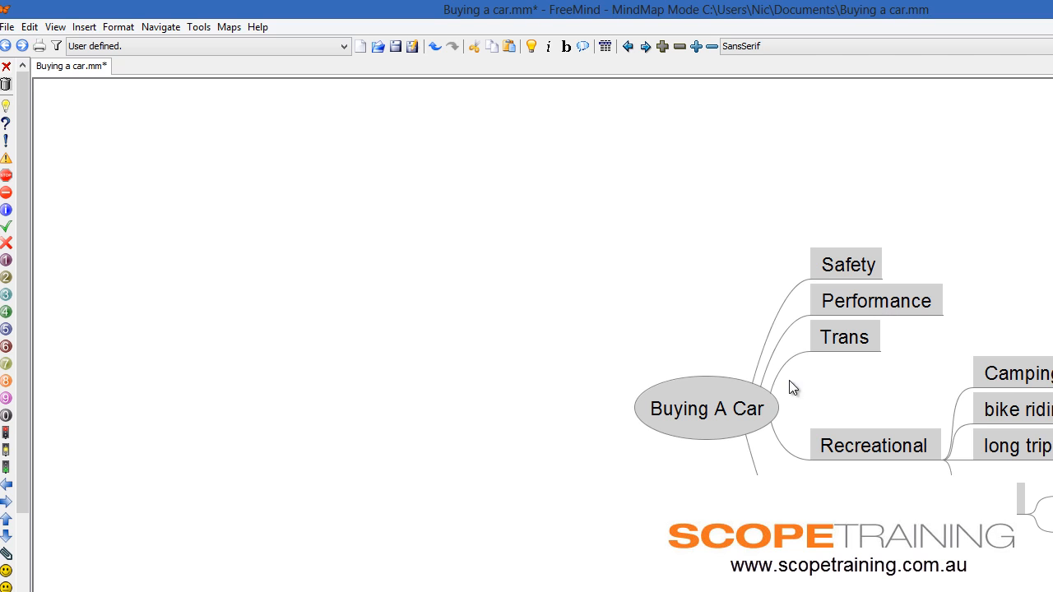
click(1026, 283)
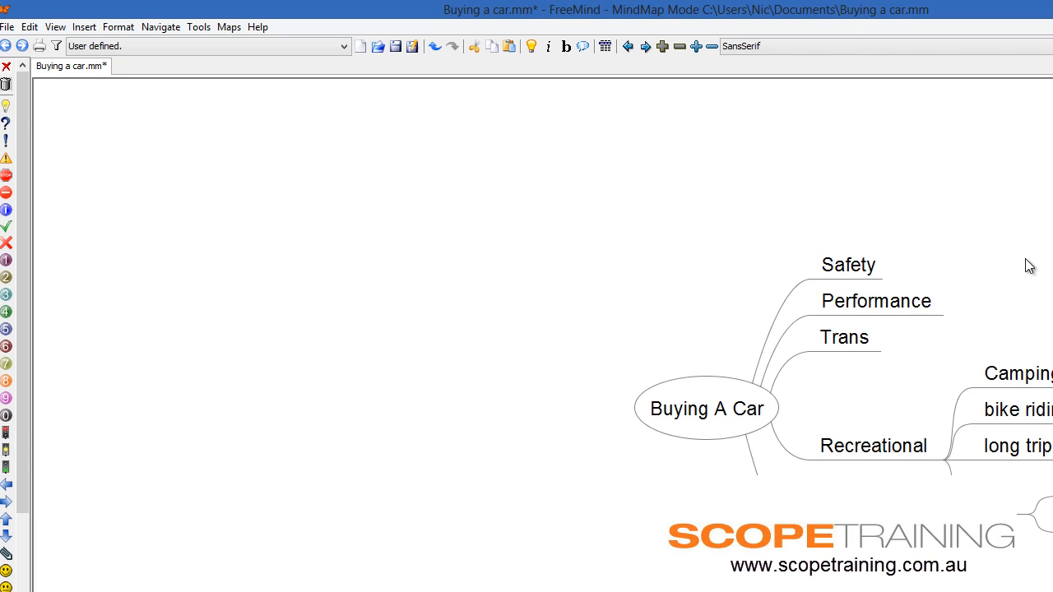
Step: Try inserting images (1).jpg from the Desktop directly on the Performance node, and undo the insertion
double_click(897, 306)
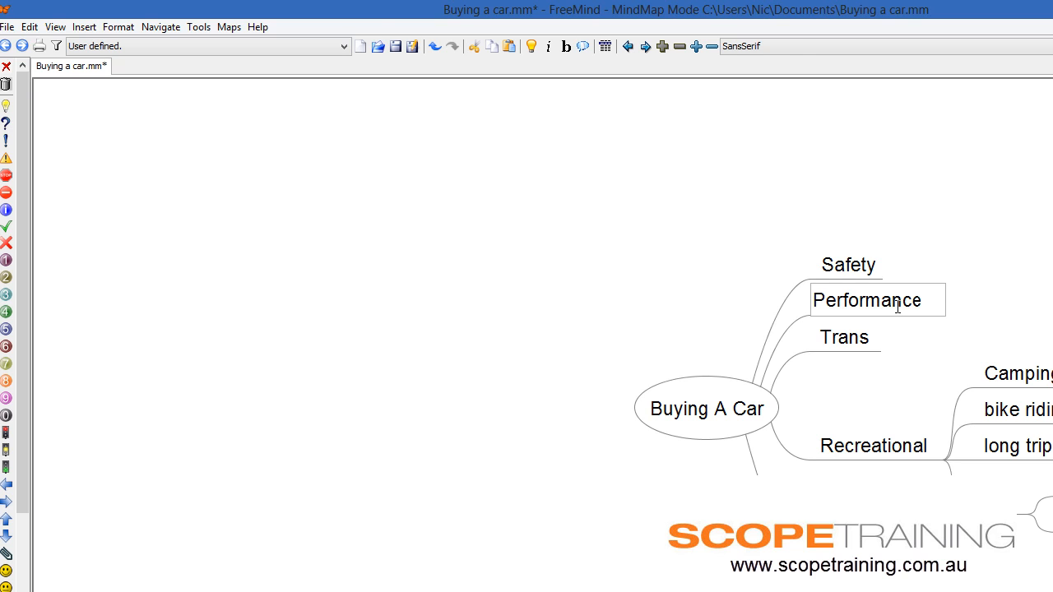
click(57, 26)
mouse_move(97, 30)
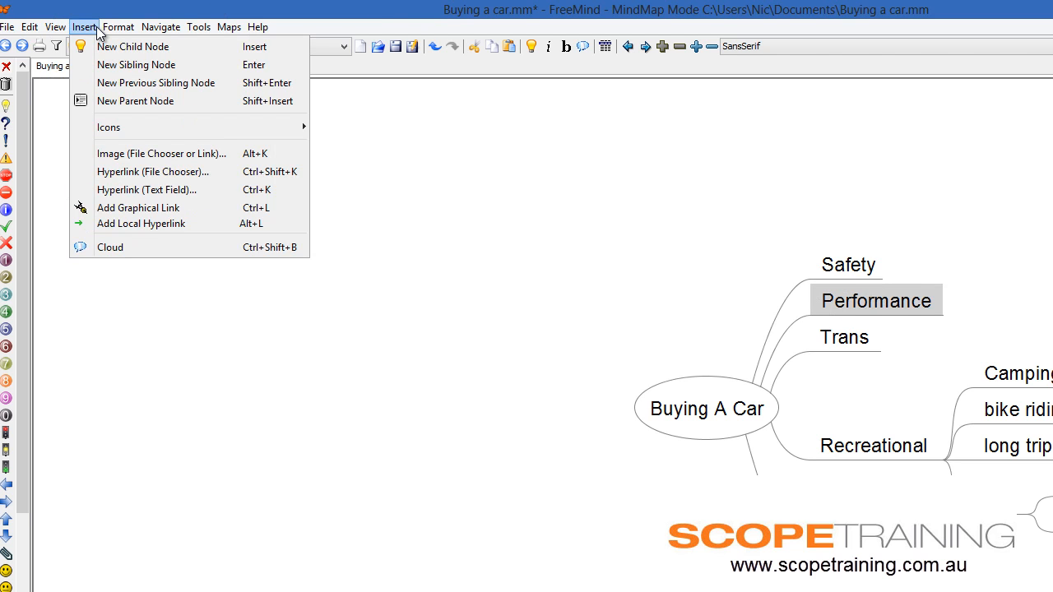
click(252, 155)
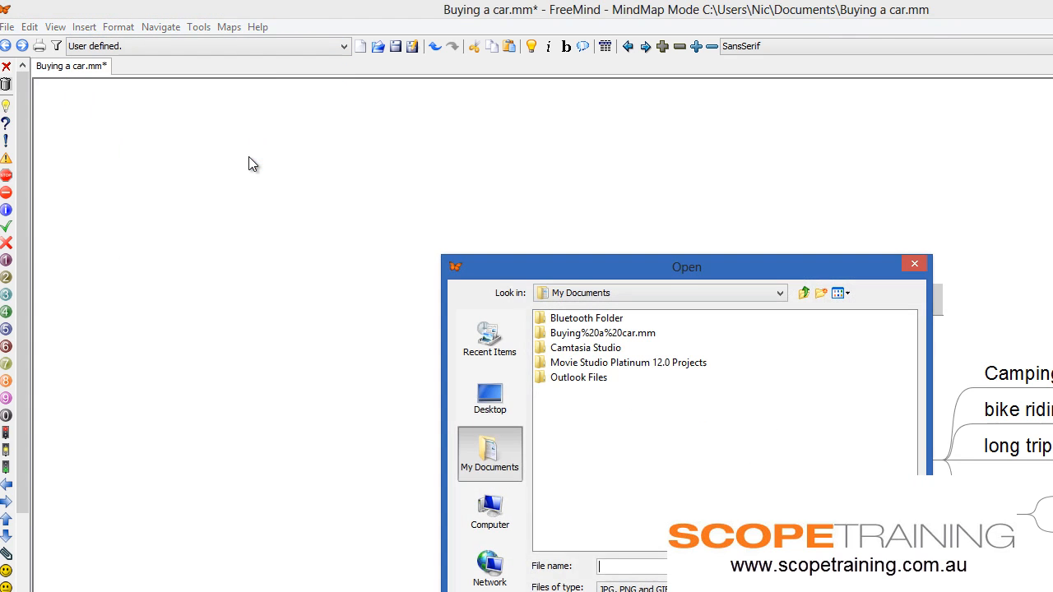
click(485, 398)
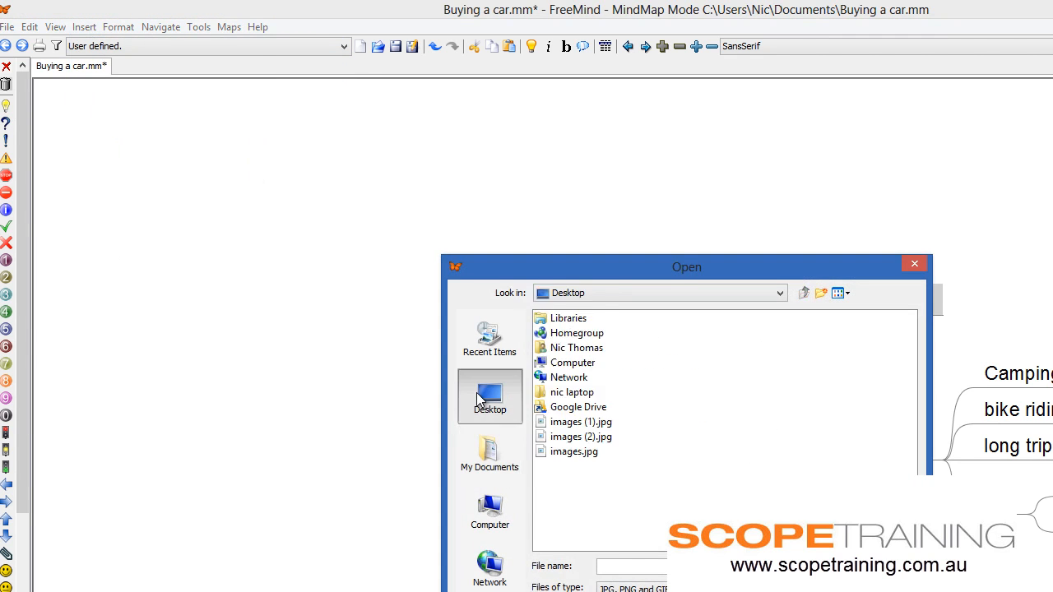
double_click(589, 422)
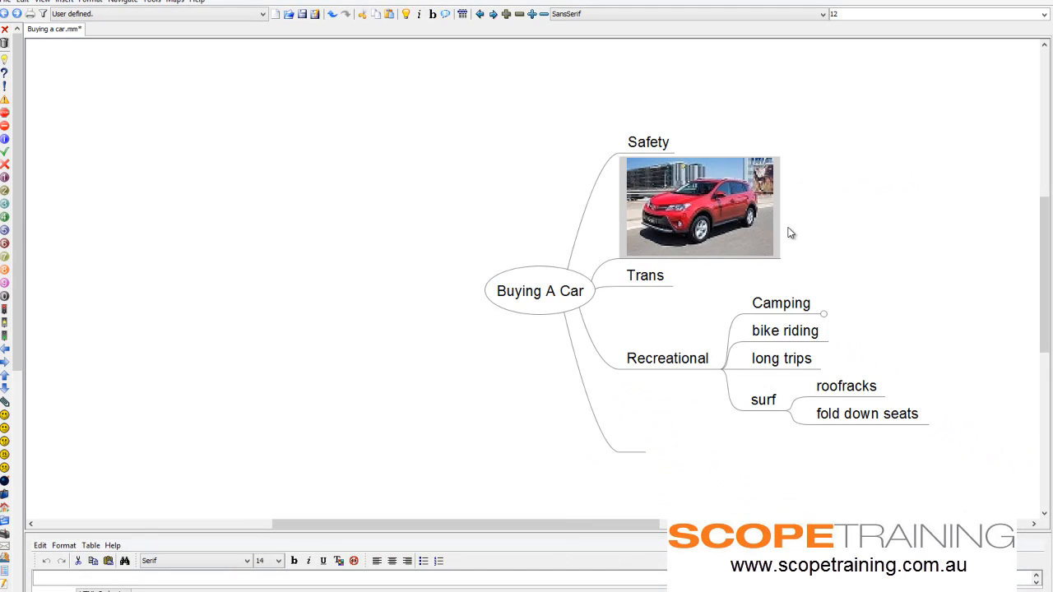
key(ctrl+z)
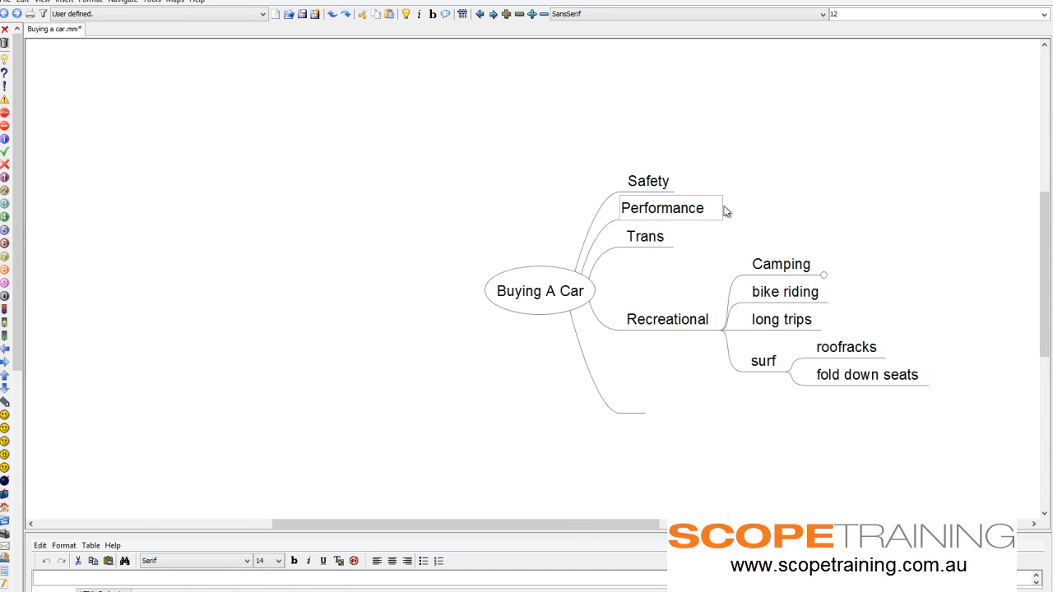
key(Return)
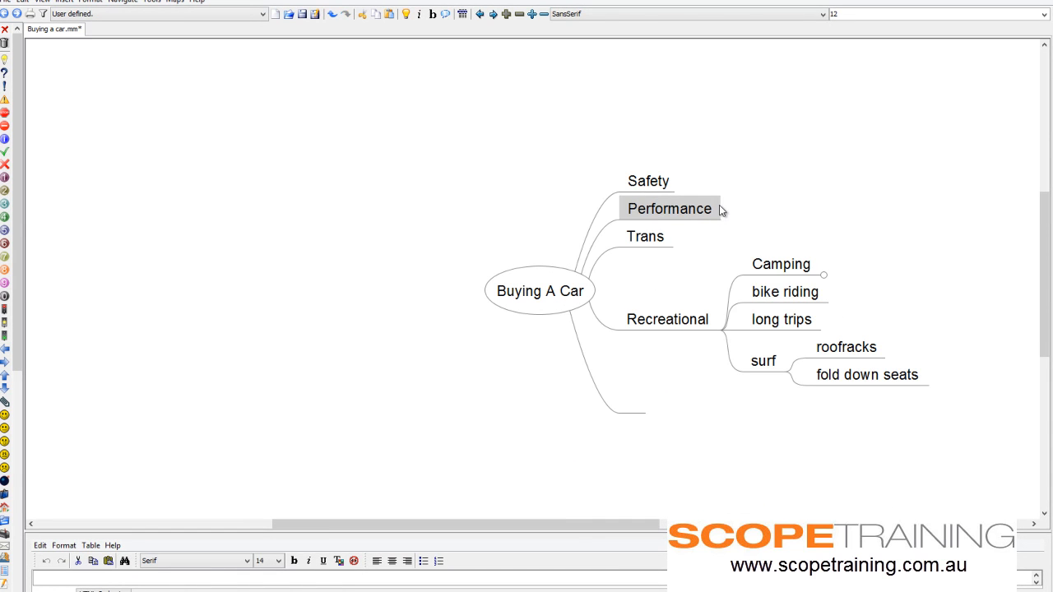
Step: Add a child node to Performance holding the image images (1).jpg, and fold and unfold the Performance branch
key(Insert)
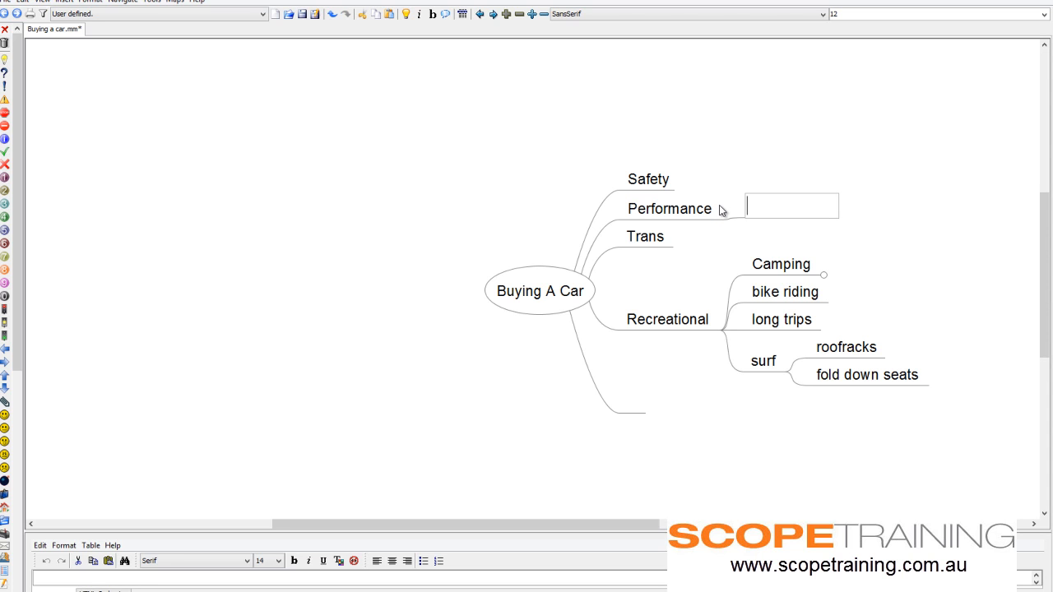
key(alt+k)
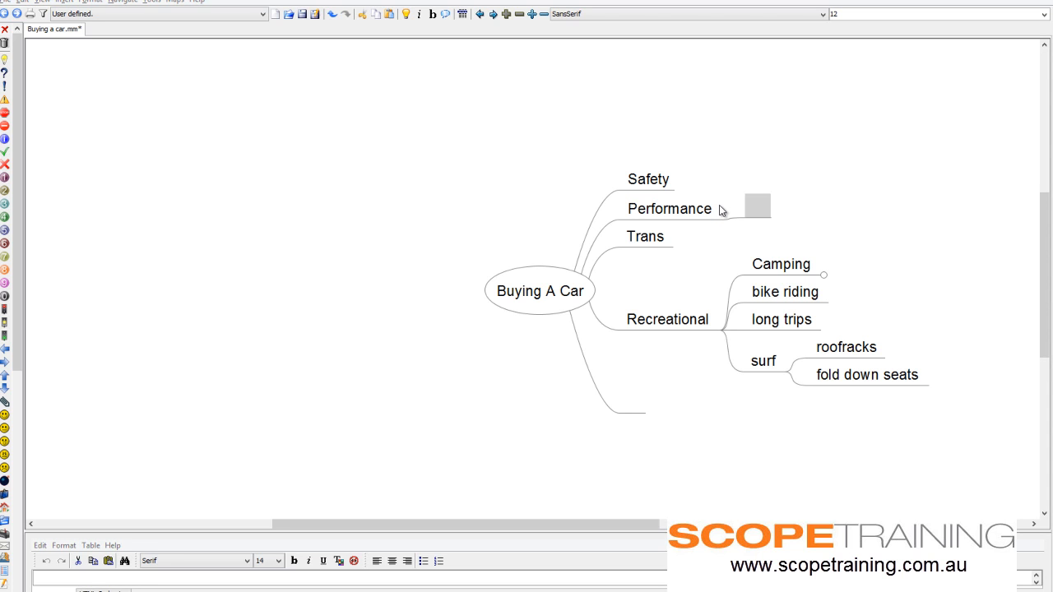
double_click(450, 304)
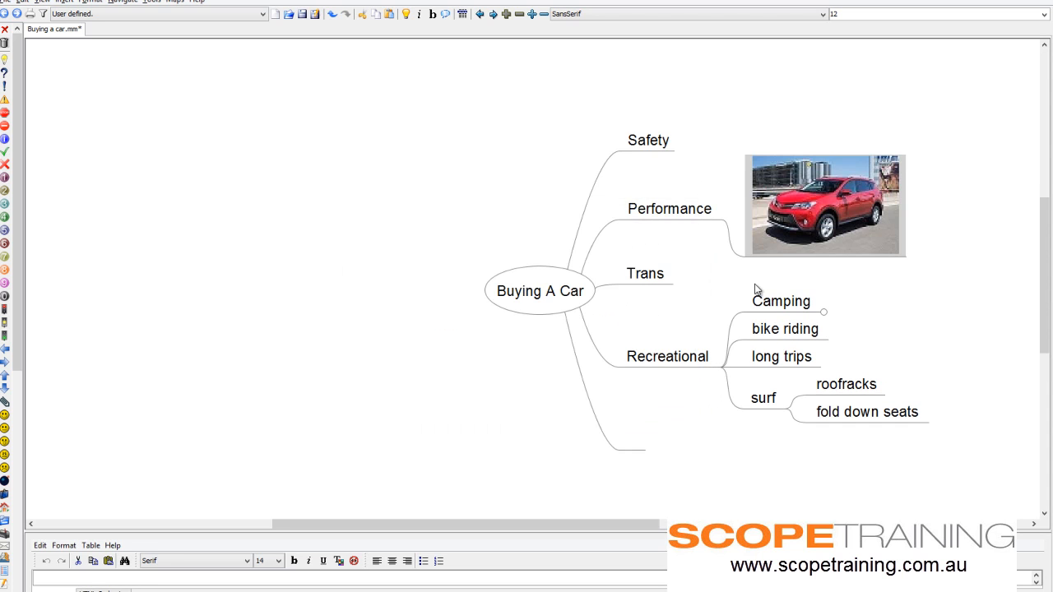
click(710, 212)
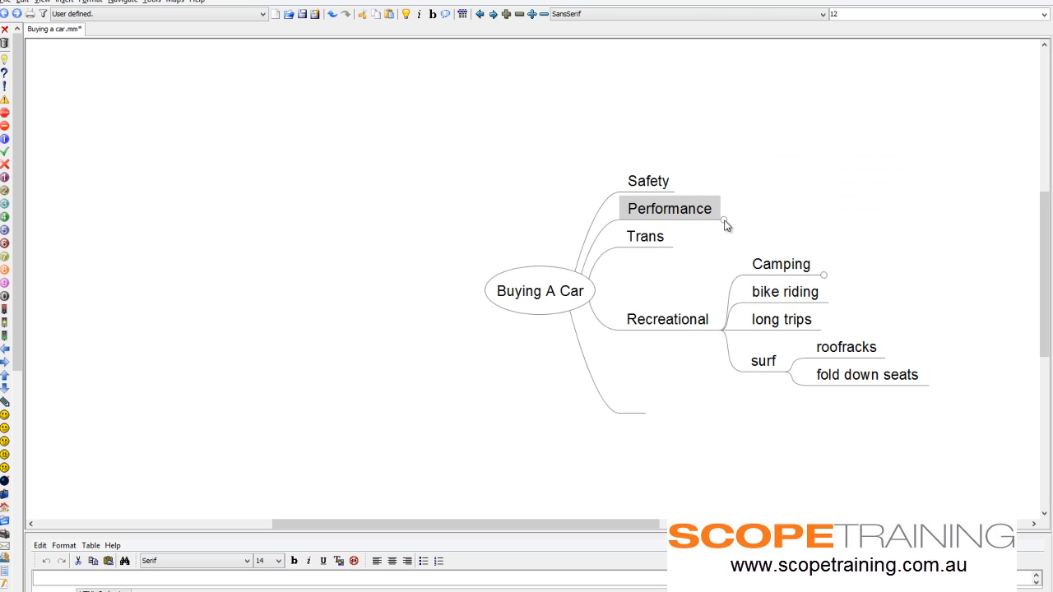
click(726, 209)
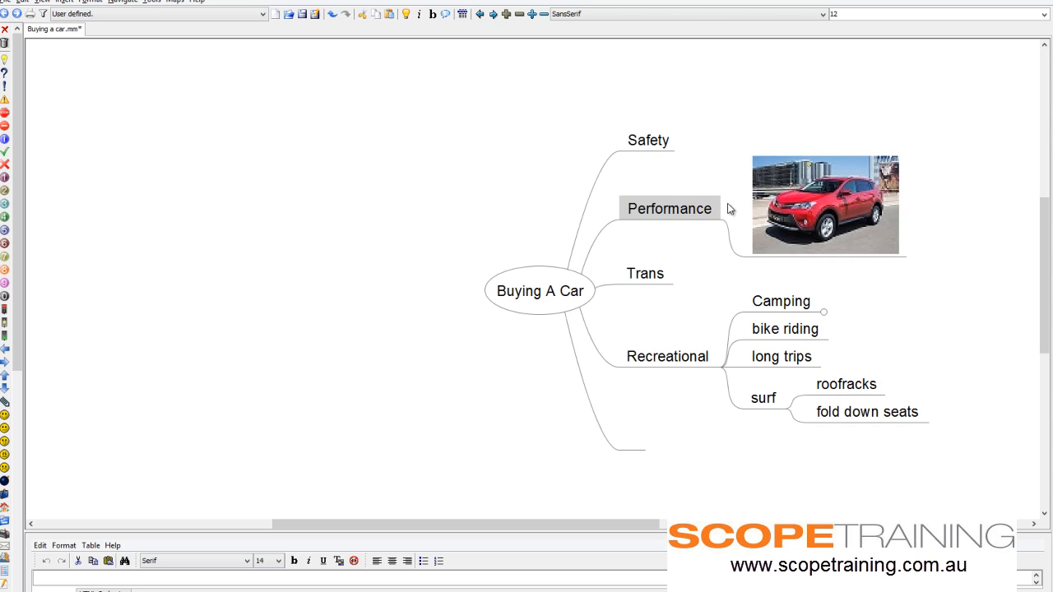
Step: Add two empty sibling nodes below the red car image node under Performance
click(809, 220)
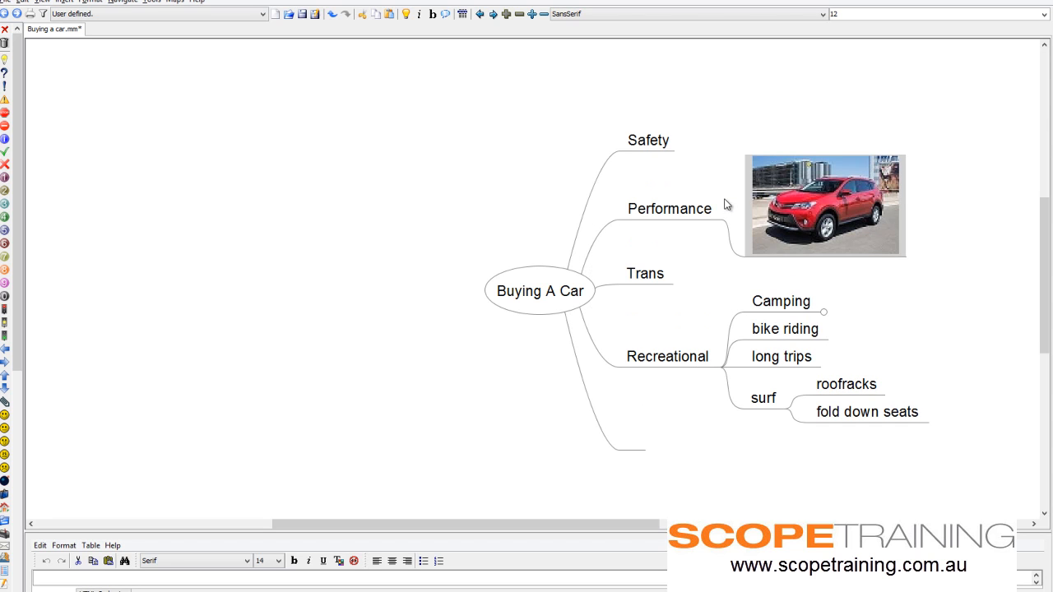
key(Return)
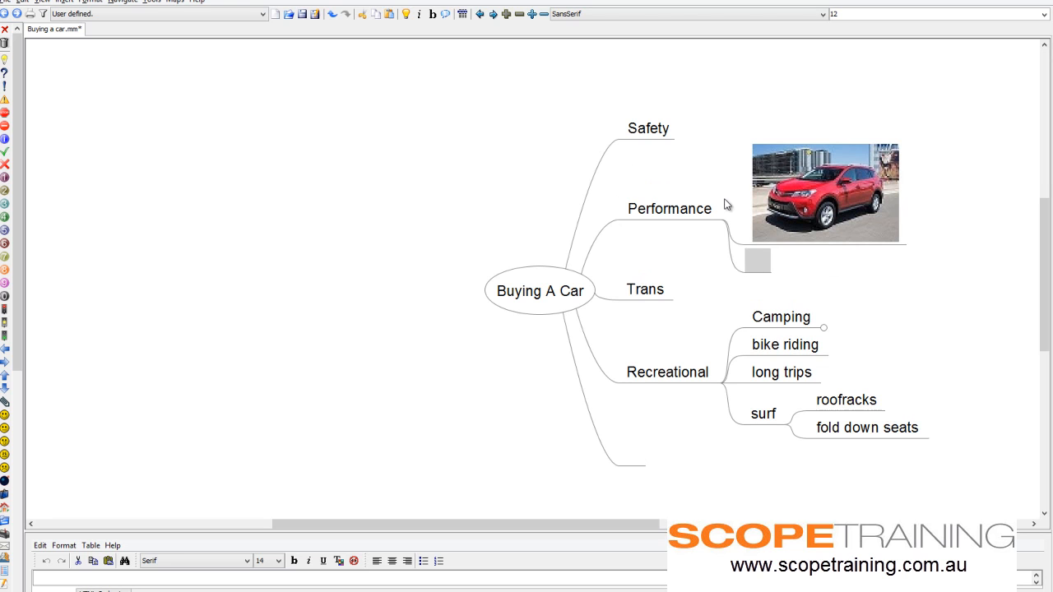
key(Return)
Step: Insert the image images (2).jpg from the Desktop into the first empty child node of Performance
click(760, 251)
click(761, 254)
key(alt+k)
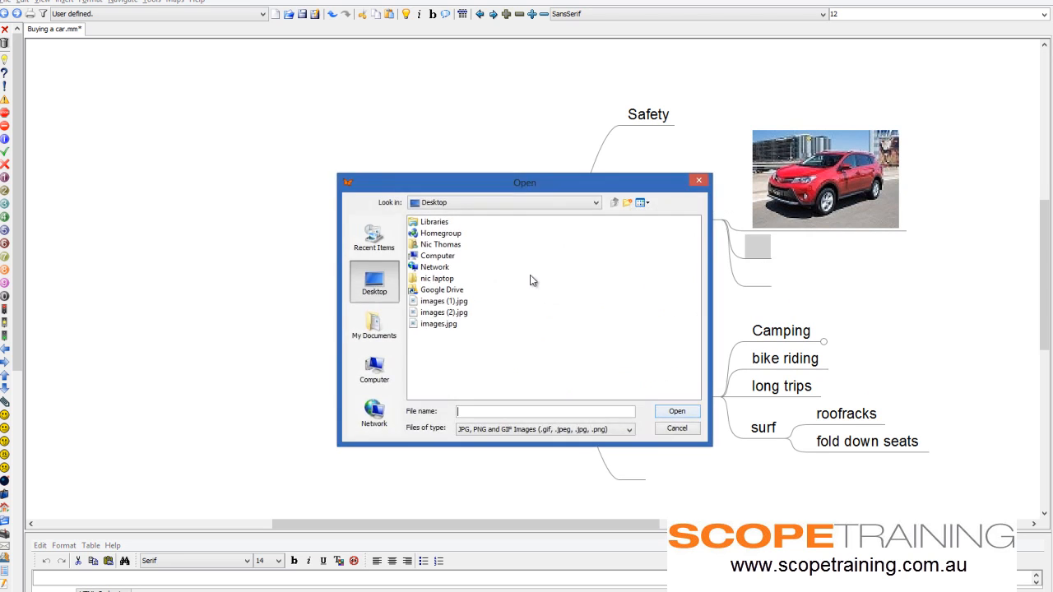
click(460, 313)
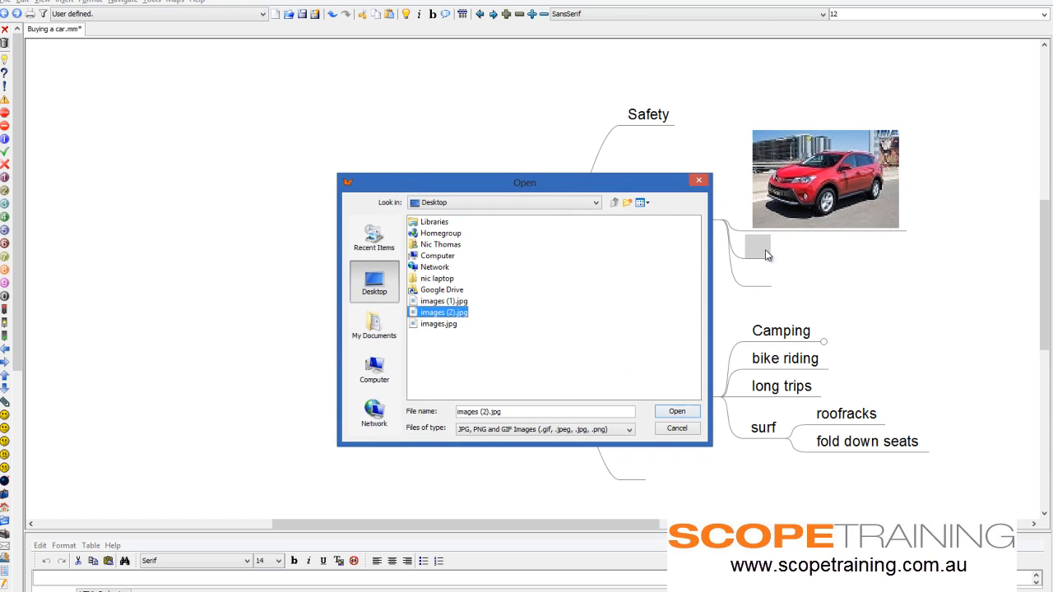
click(676, 412)
Step: Insert the image images.jpg from the Desktop into the remaining empty child node of Performance
click(768, 319)
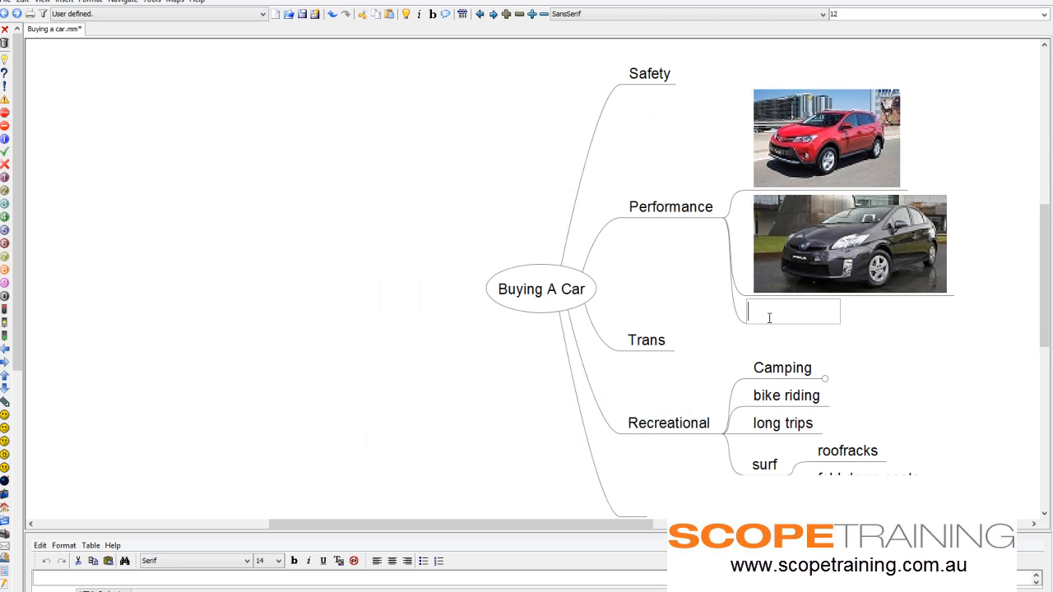
key(alt+k)
click(461, 325)
click(674, 405)
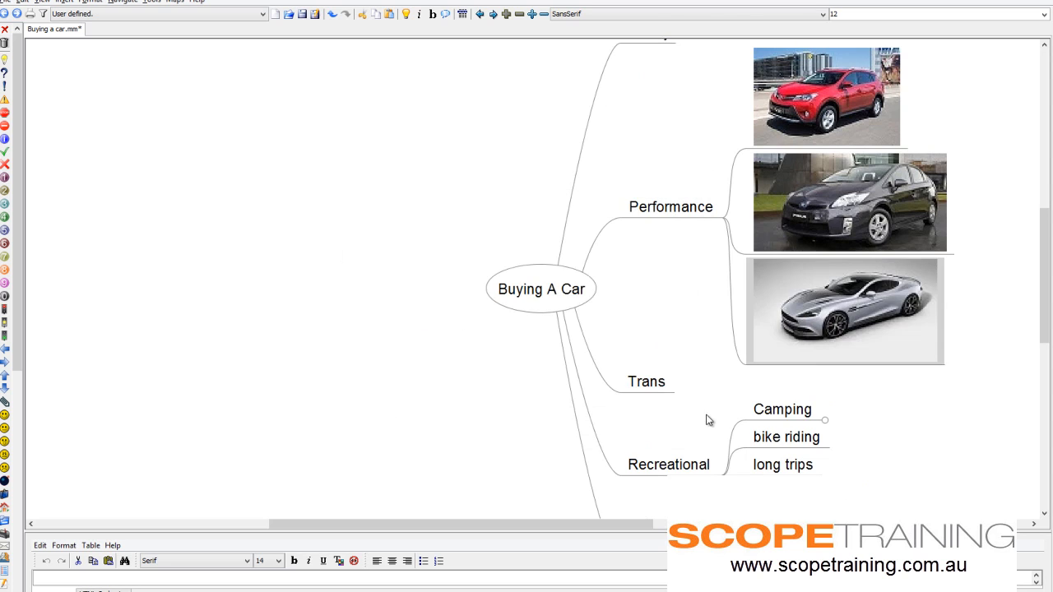
Step: Spread the three car image nodes away from Performance: black car furthest out, red car outward and up, silver car outward and down
scroll(959, 287, up, 1)
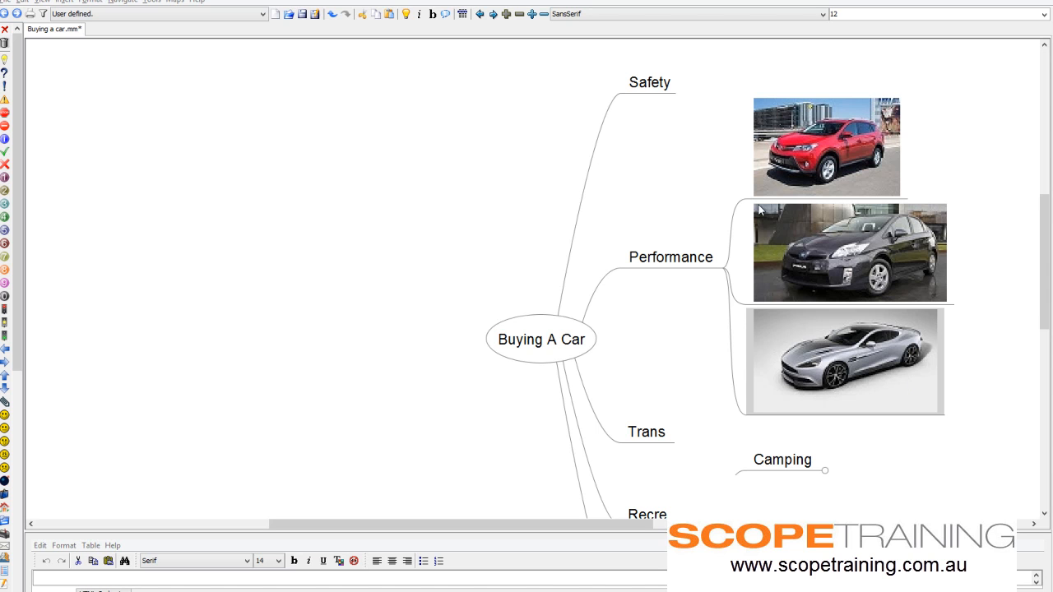
drag(654, 526, 778, 526)
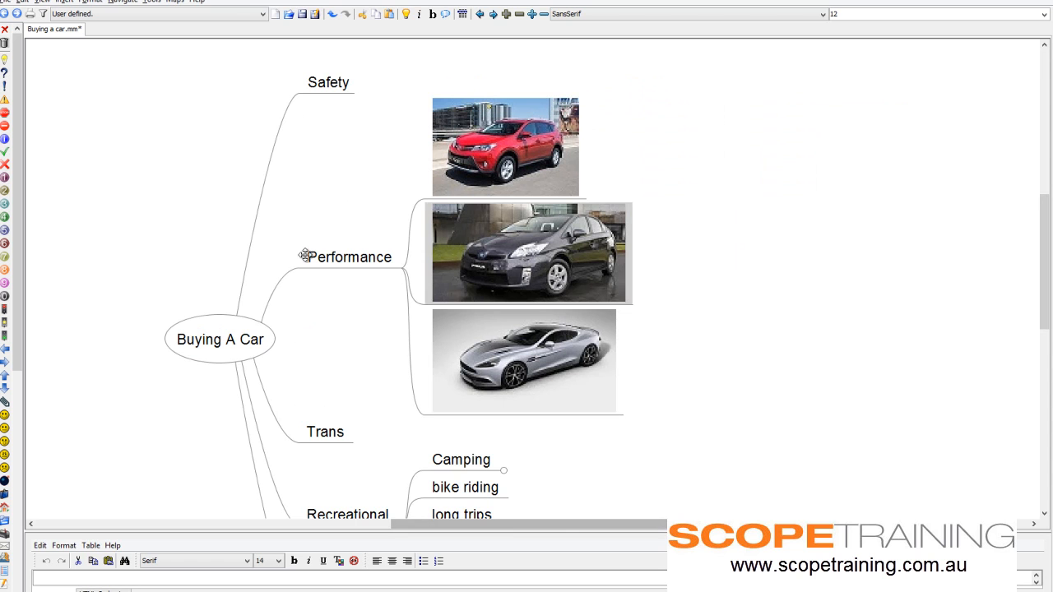
mouse_move(421, 260)
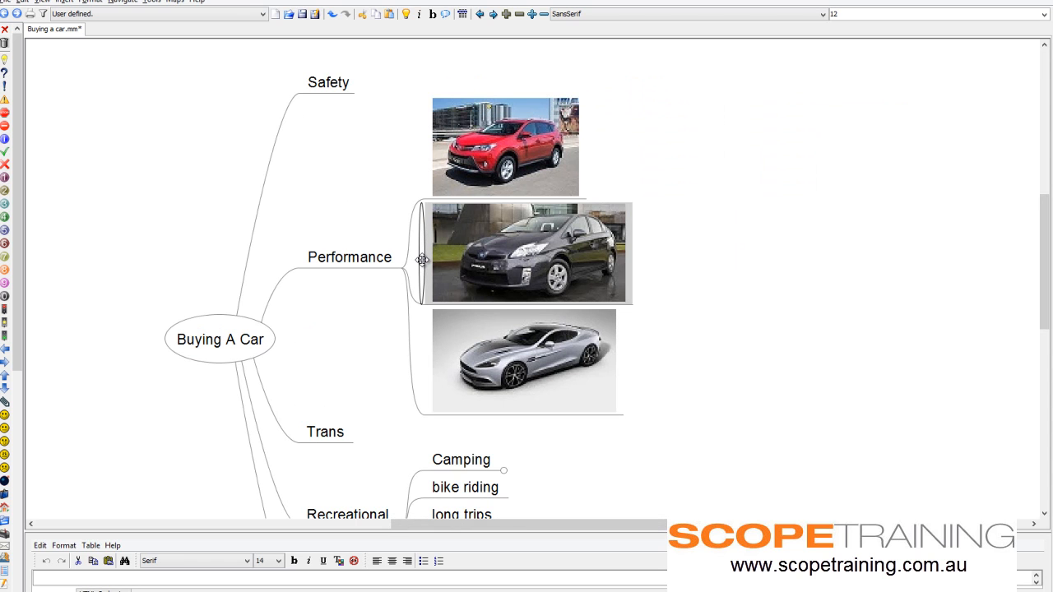
drag(422, 260, 821, 269)
mouse_move(424, 158)
drag(424, 158, 662, 106)
mouse_move(423, 383)
drag(423, 384, 662, 473)
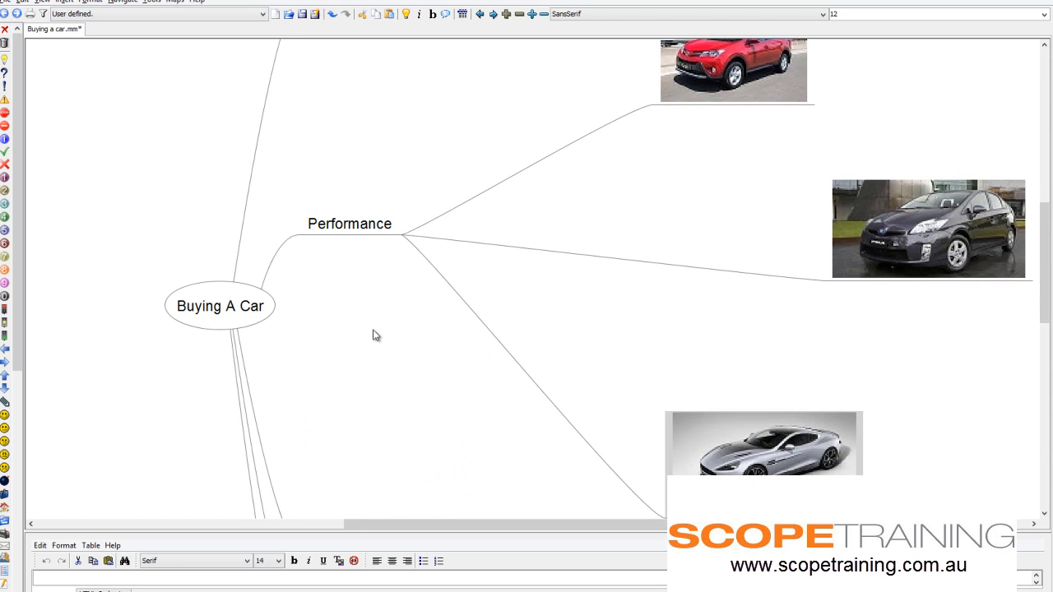
Step: Look over the Buying A Car map at a smaller zoom, from the spread-out car images to the Recreational branch
drag(613, 170, 510, 427)
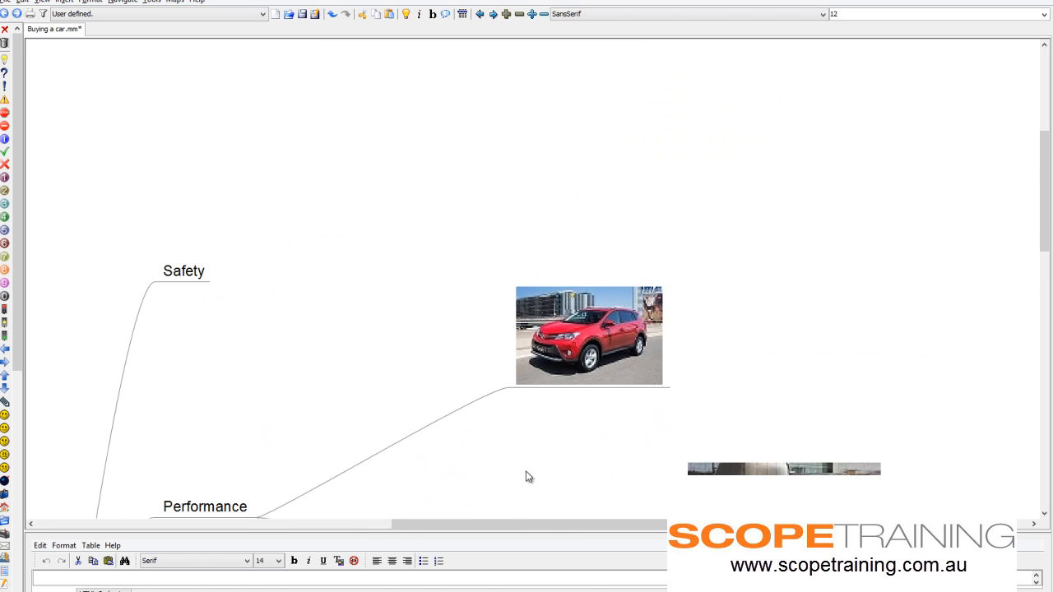
drag(527, 475, 564, 219)
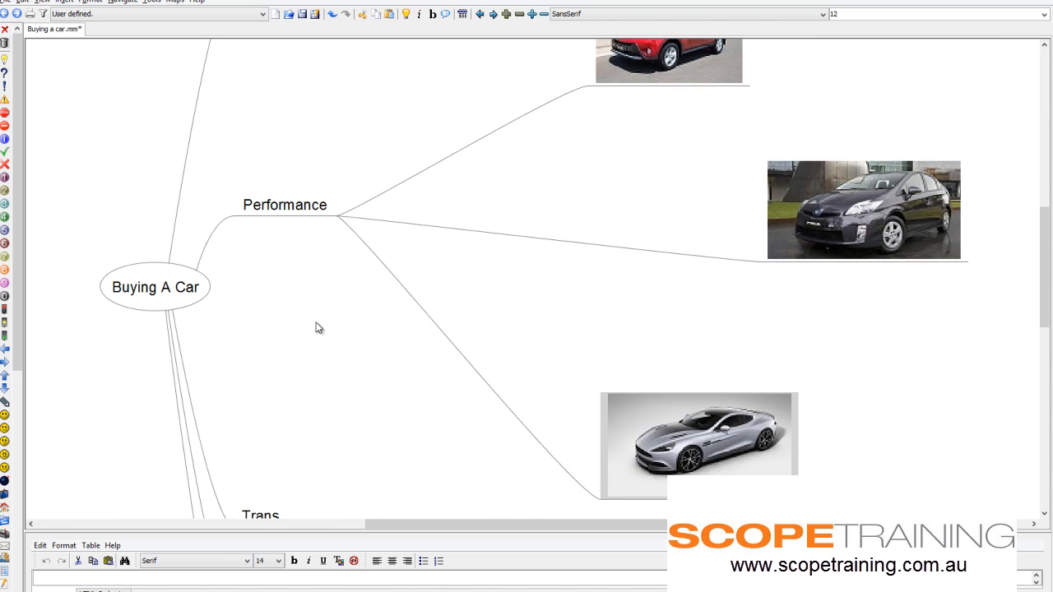
drag(305, 423, 552, 180)
drag(543, 255, 445, 123)
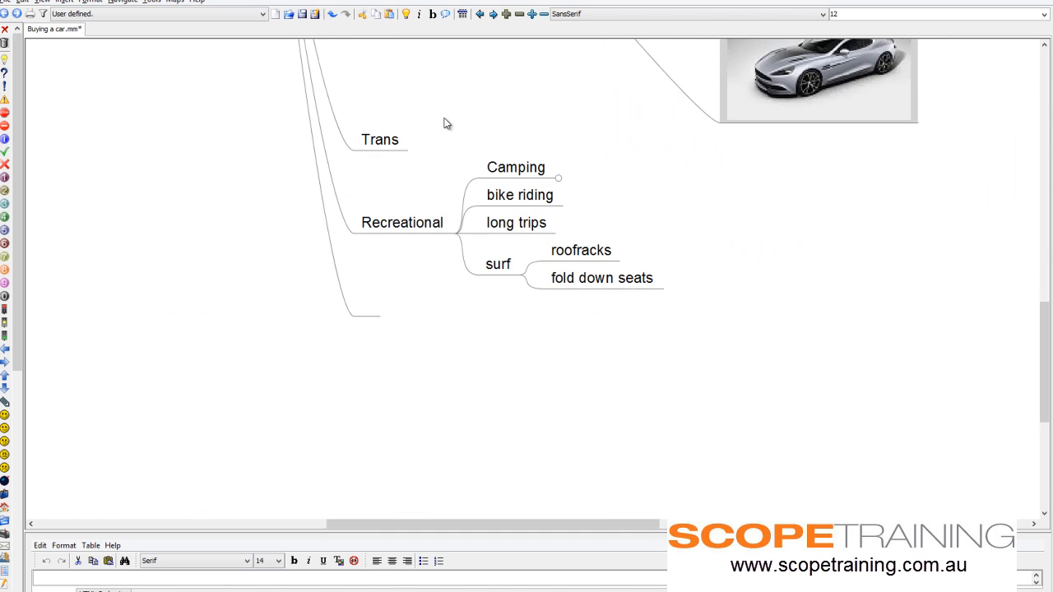
drag(741, 261, 475, 329)
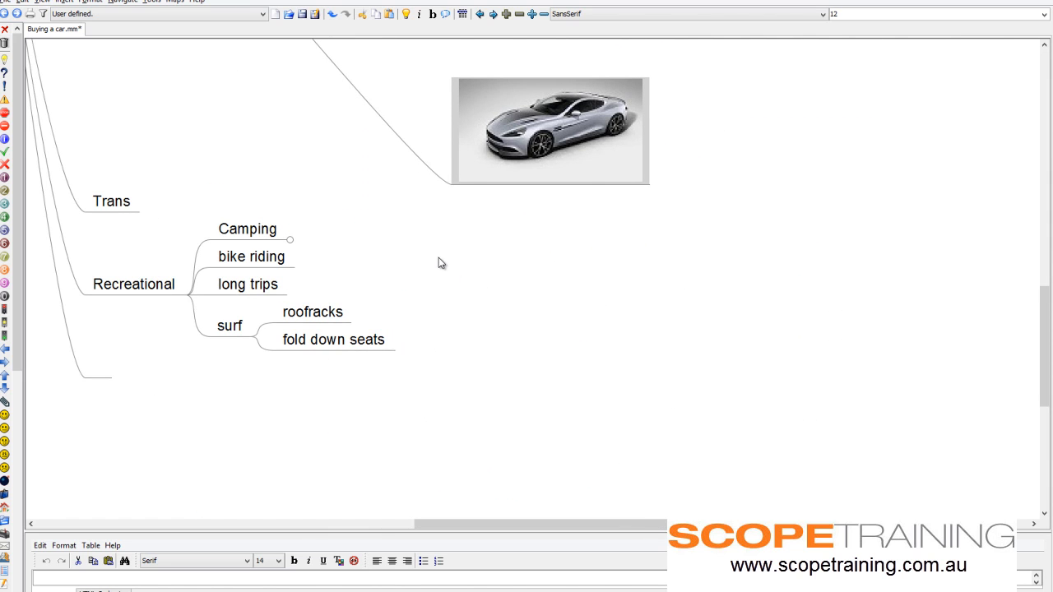
drag(440, 261, 507, 269)
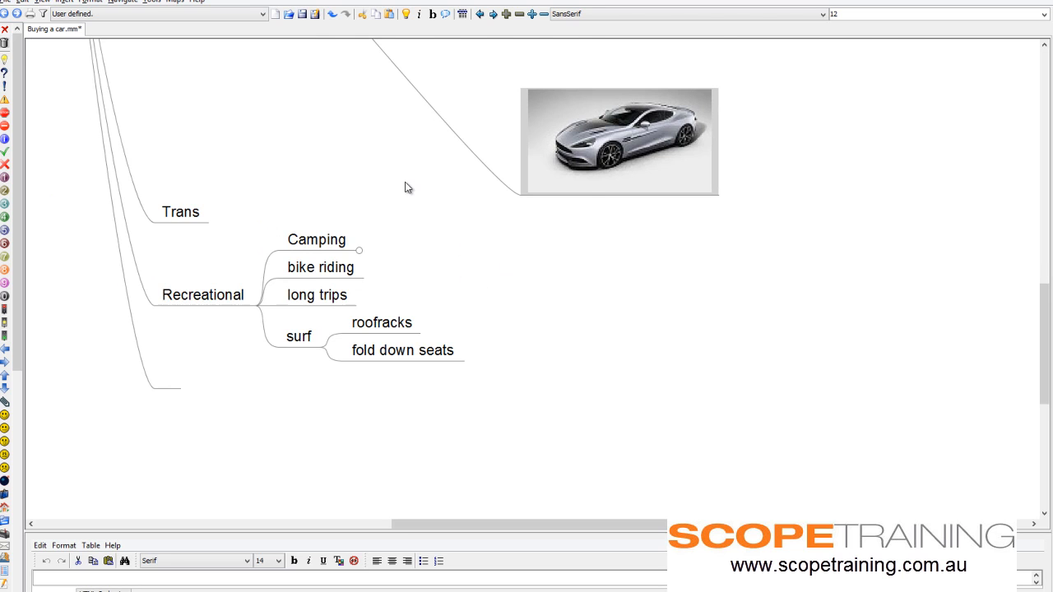
scroll(405, 188, down, 3)
drag(271, 108, 548, 254)
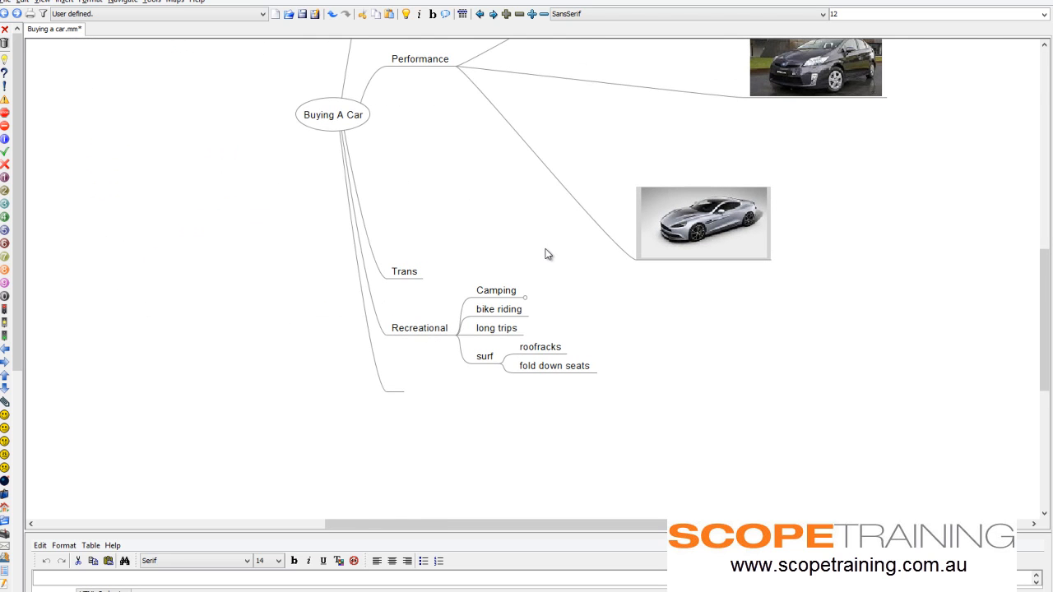
drag(640, 141, 515, 254)
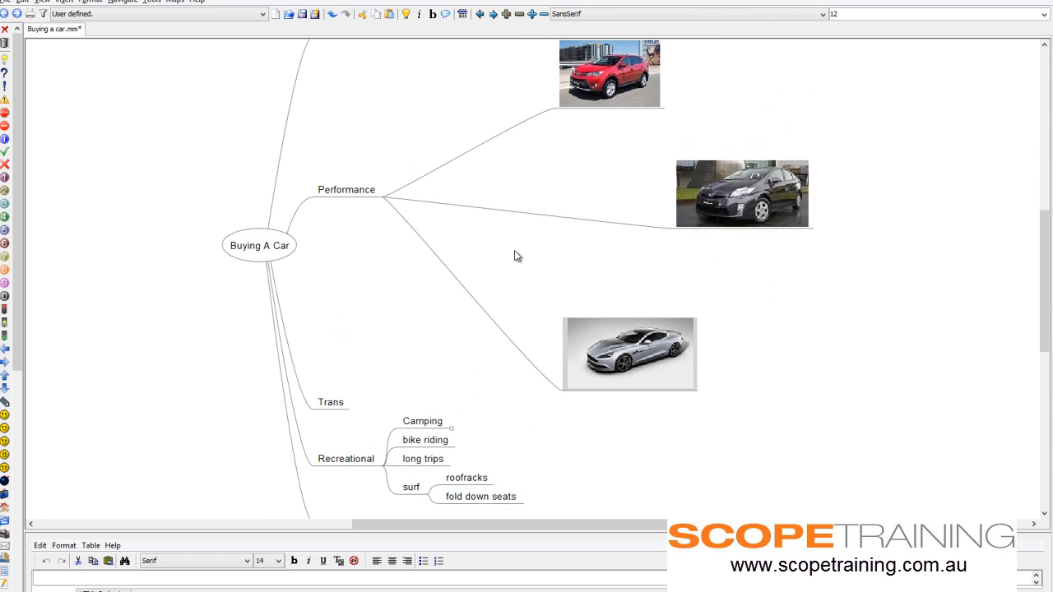